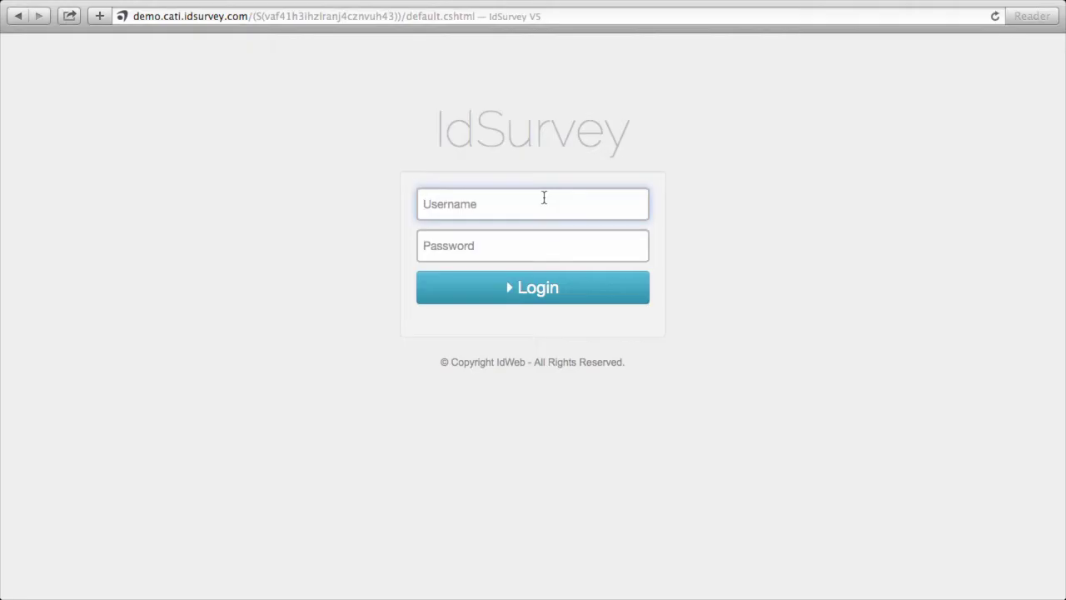
# Step: Log in with the interviewer's username and password and select the IdWeb demo survey
pyautogui.write('Claudia')
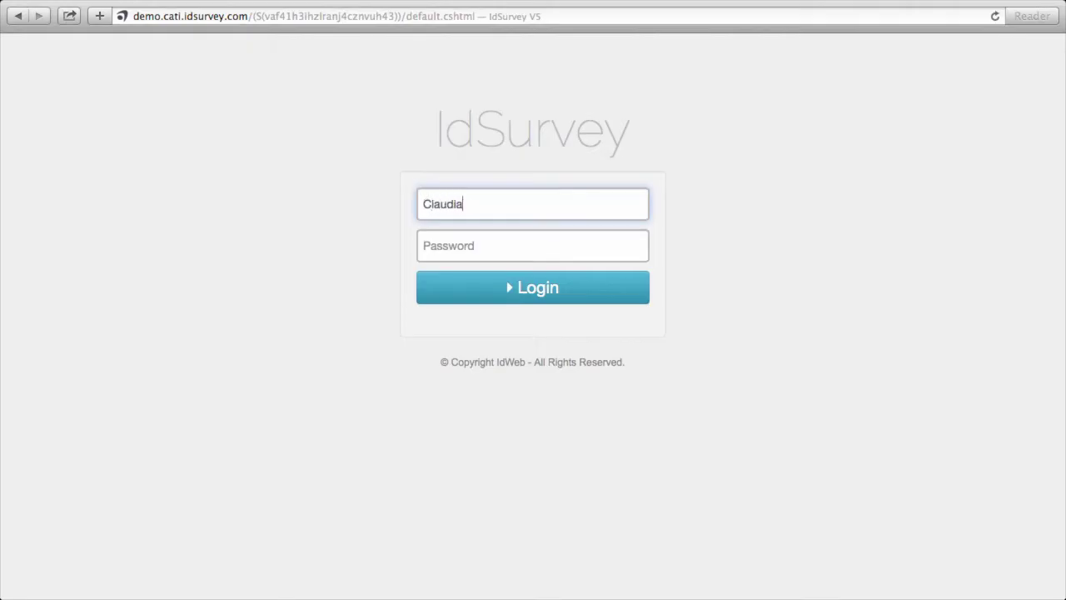
pyautogui.press('Tab')
pyautogui.write('**')
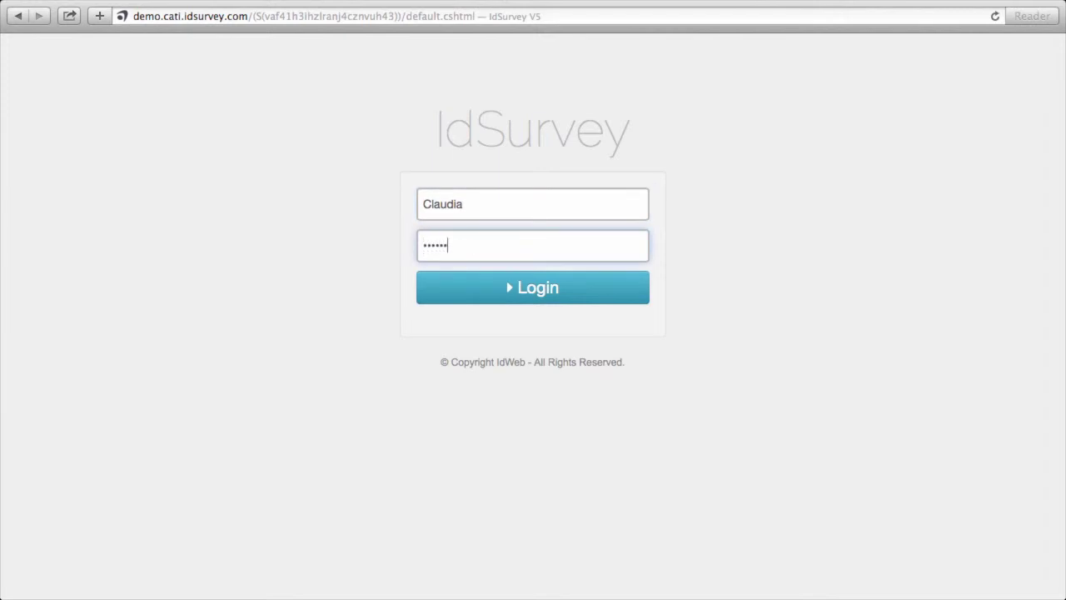
pyautogui.click(566, 284)
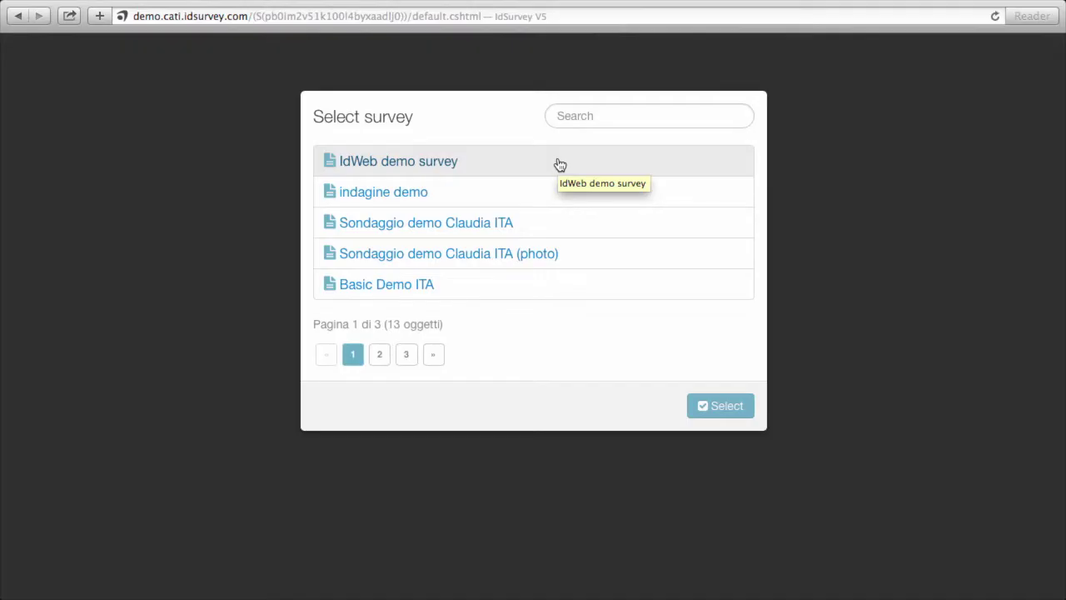
pyautogui.click(558, 167)
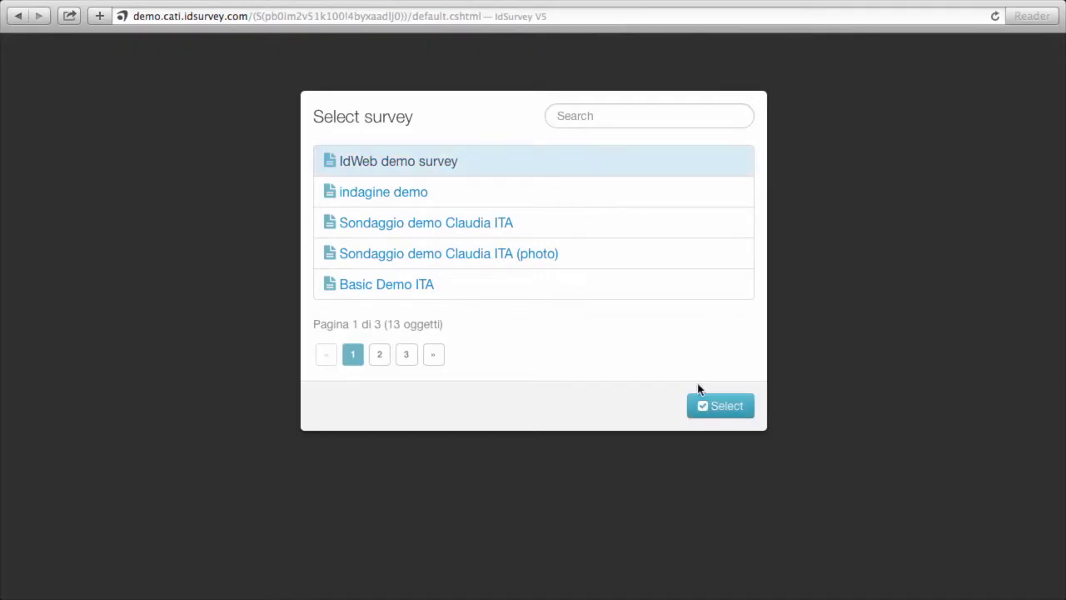
pyautogui.click(722, 408)
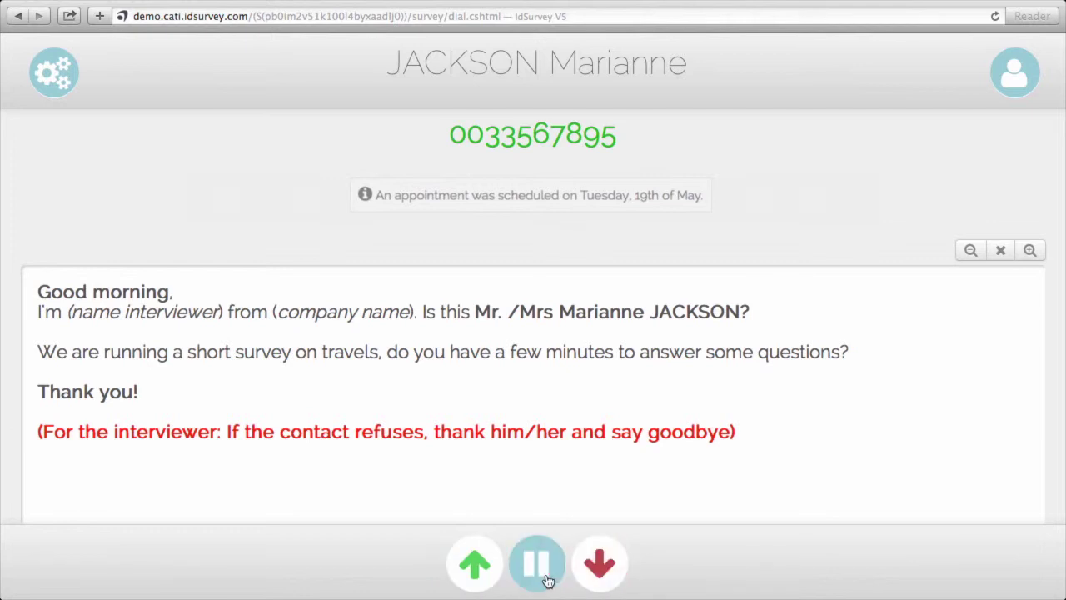
# Step: Choose Proceed with the survey for the current contact to start the interview
pyautogui.click(477, 569)
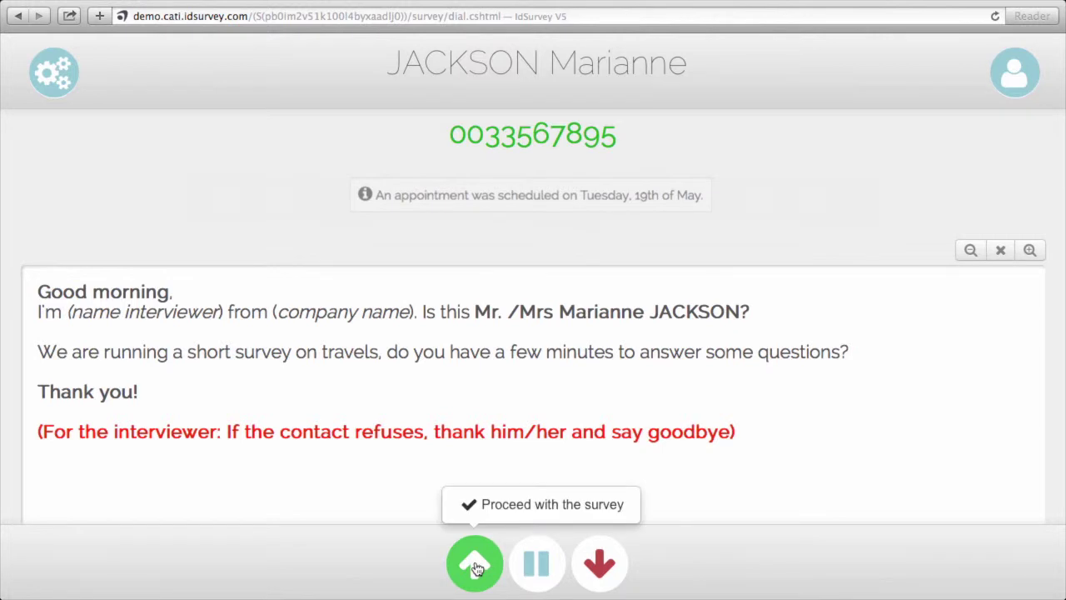
pyautogui.click(535, 506)
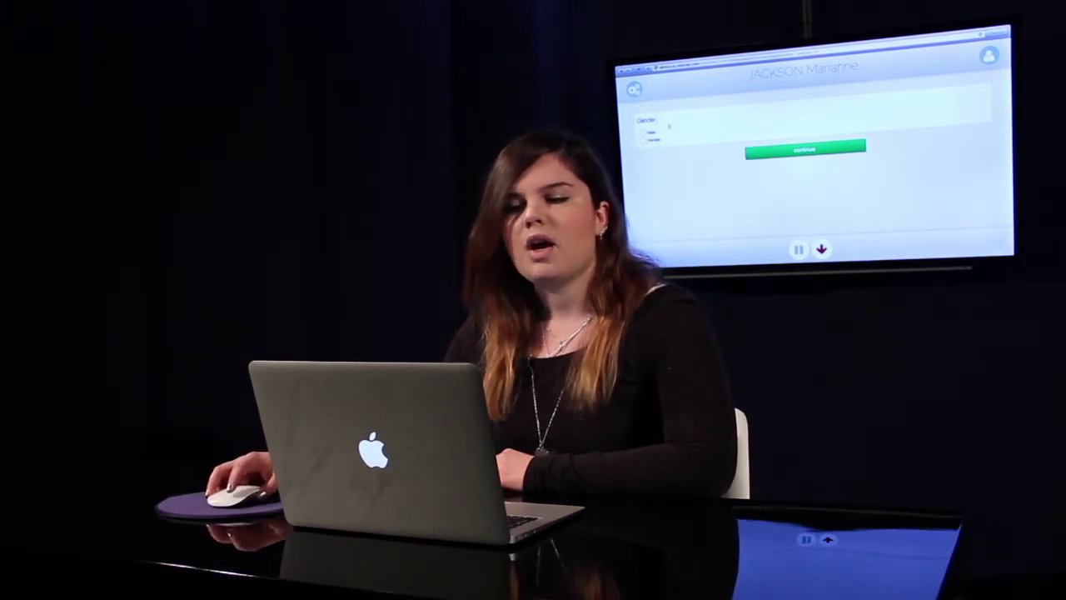
# Step: Answer Male to the Gender question and continue to the accommodation questions
pyautogui.click(646, 133)
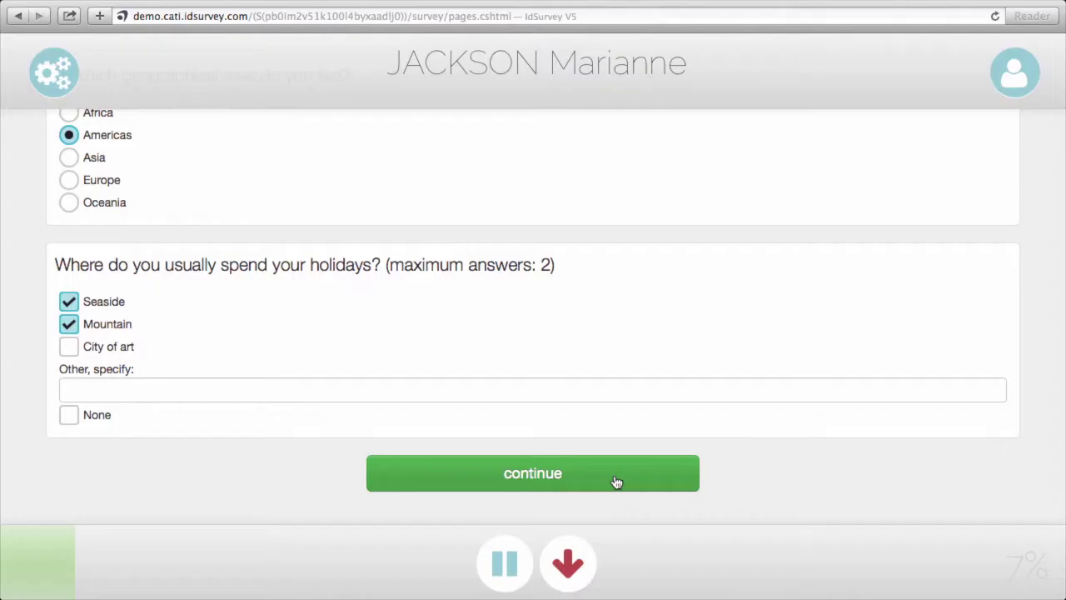
pyautogui.click(614, 481)
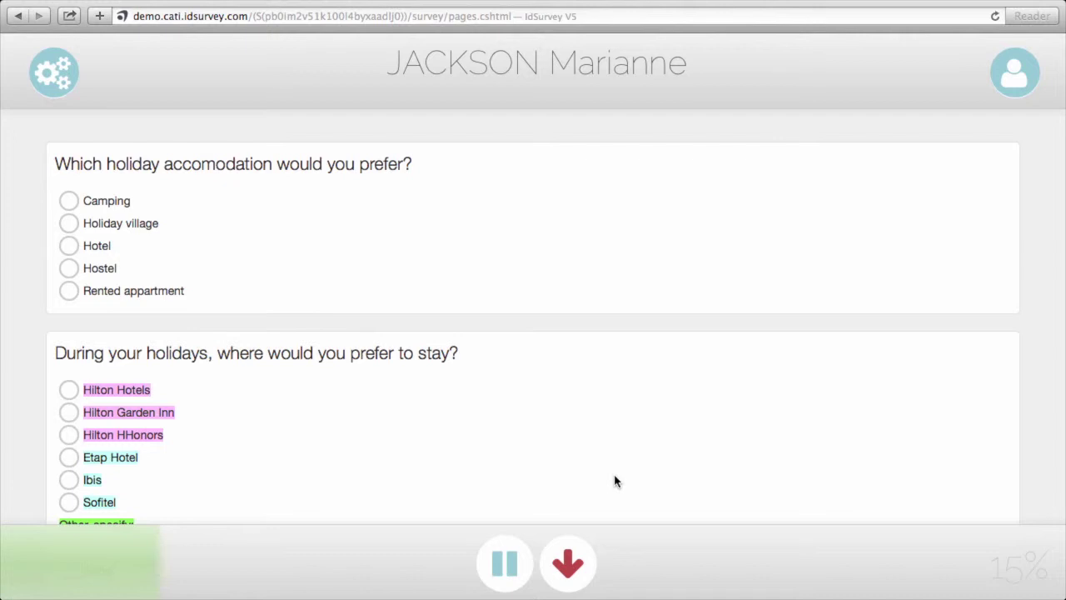
# Step: Record the contact as Refused with reason 'other...' and motivation 'no'
pyautogui.click(566, 565)
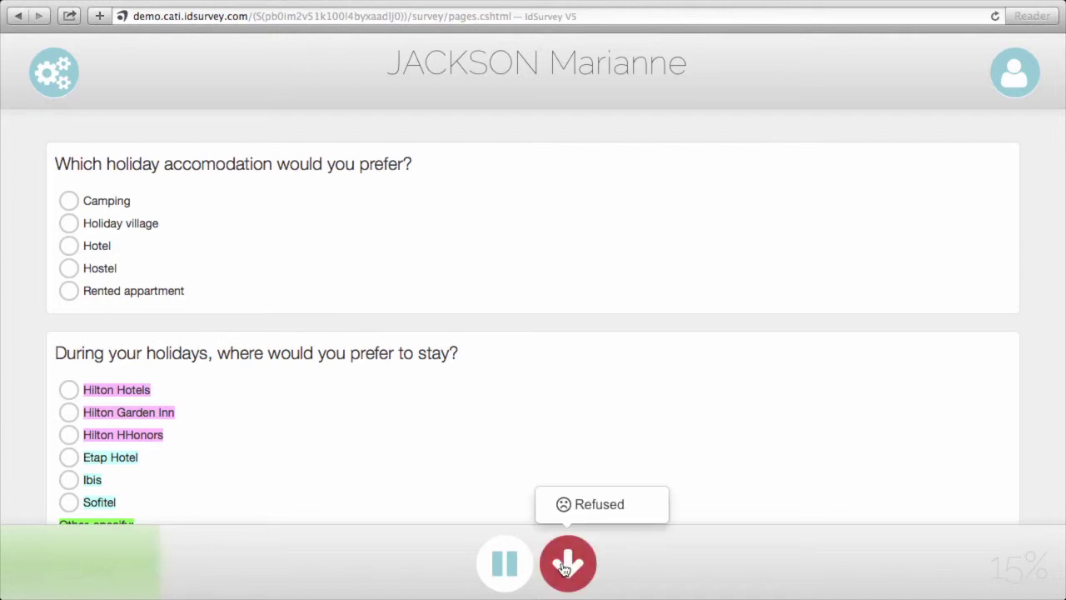
pyautogui.click(613, 504)
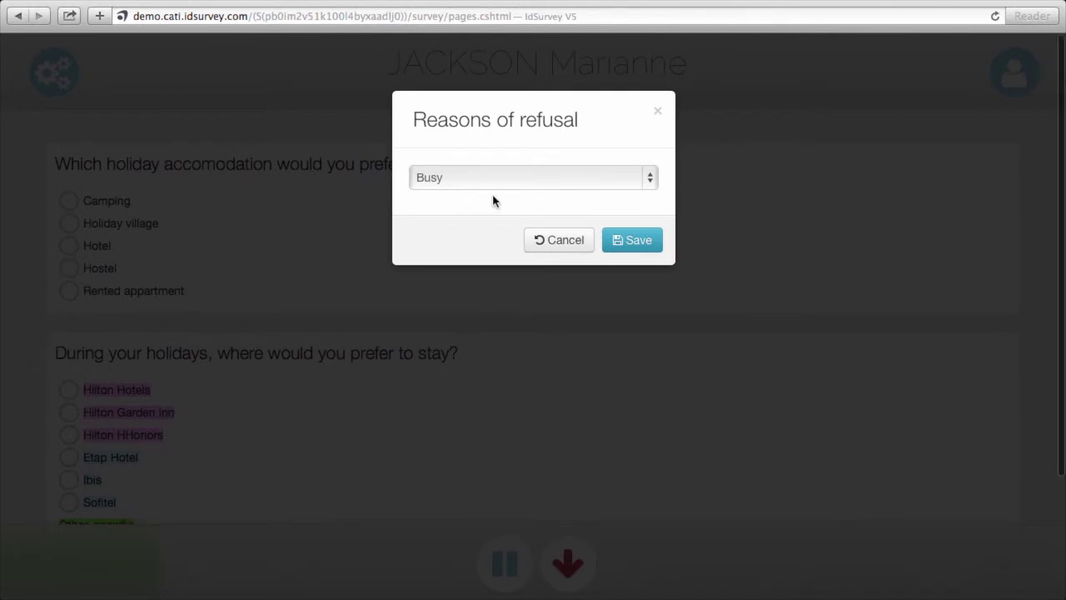
pyautogui.click(505, 178)
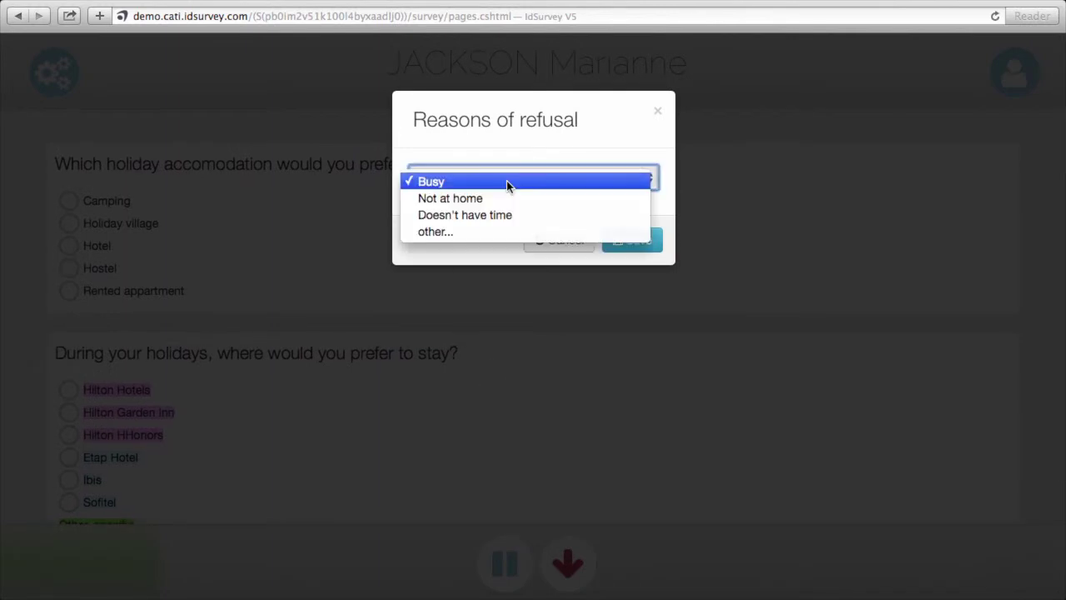
pyautogui.click(486, 231)
pyautogui.click(492, 235)
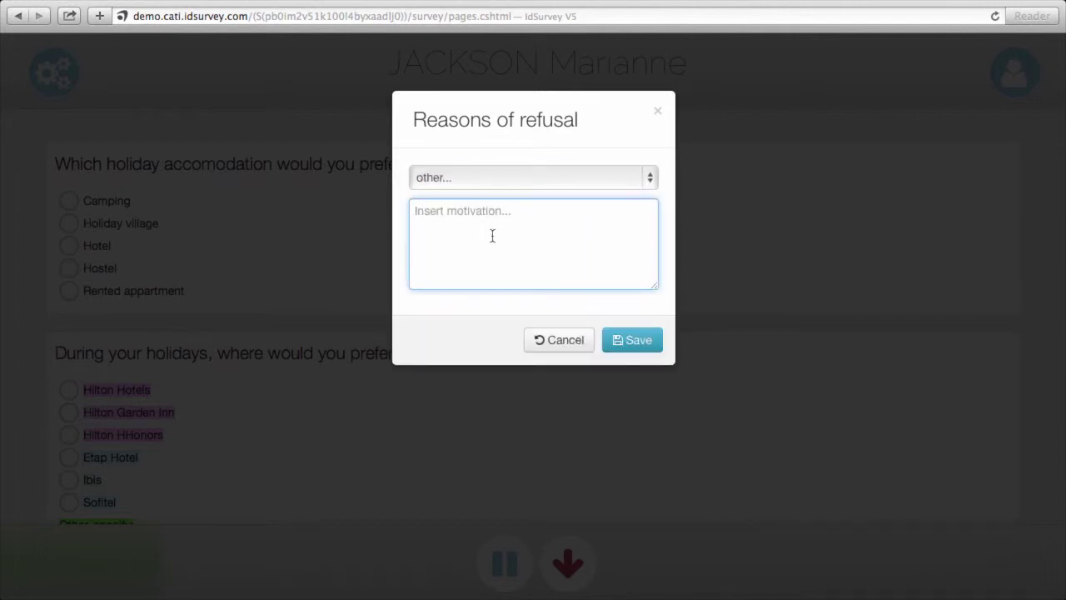
pyautogui.write('no')
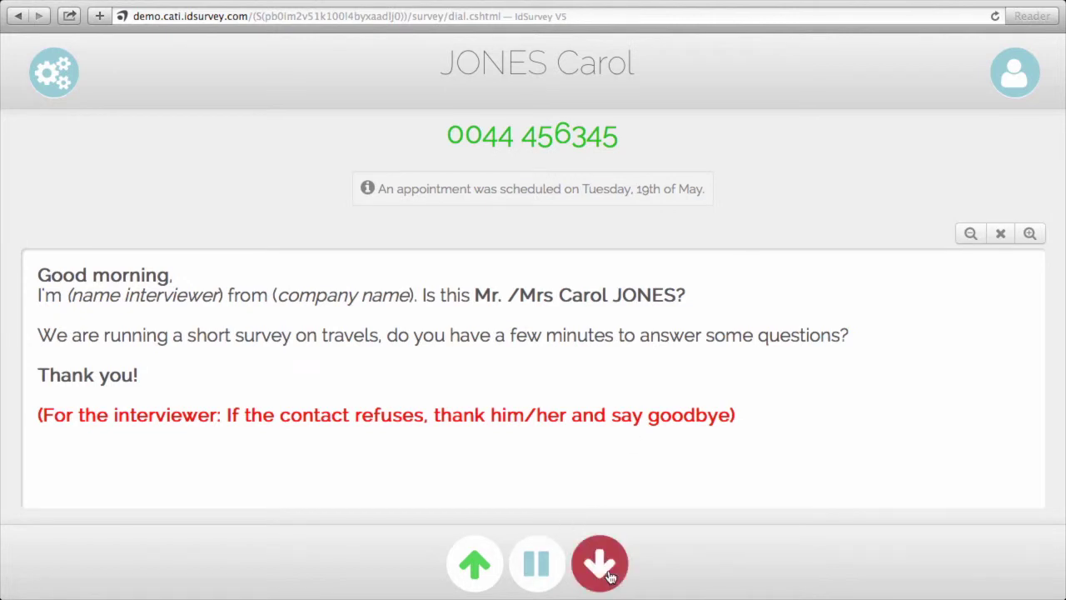
# Step: Choose Appointment from the call outcome options for this contact
pyautogui.click(542, 574)
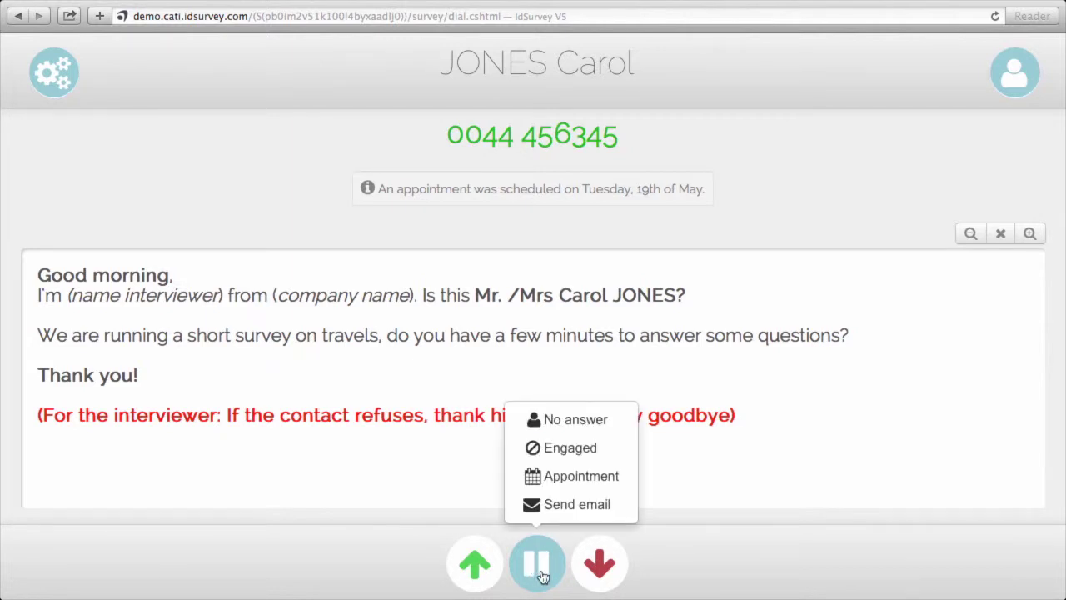
pyautogui.click(608, 478)
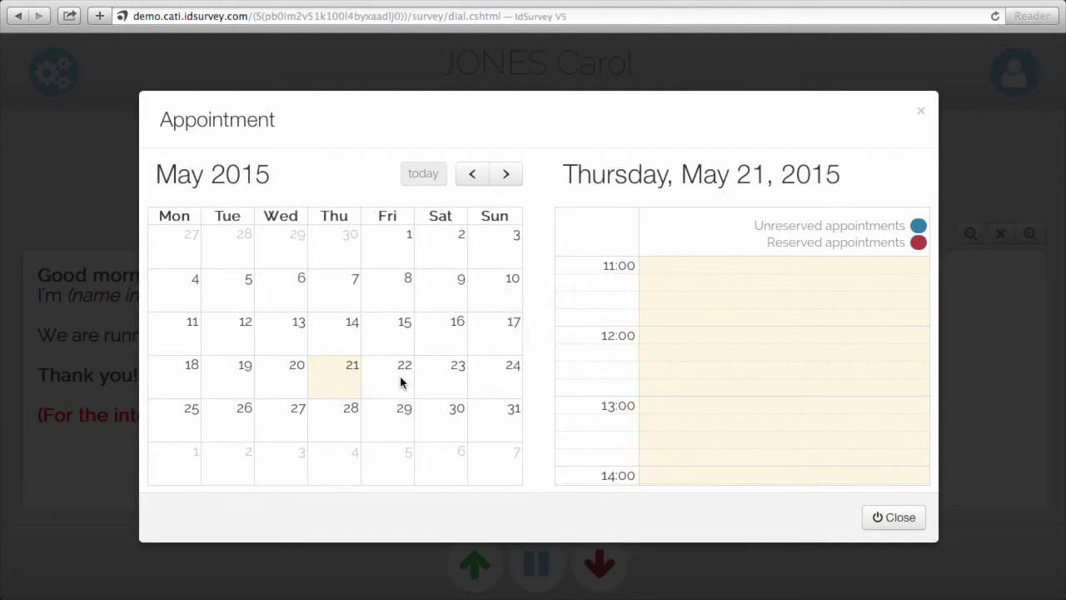
# Step: Save a reserved appointment for Friday 22 May 2015 at 10:00 with the note 'back'
pyautogui.click(404, 381)
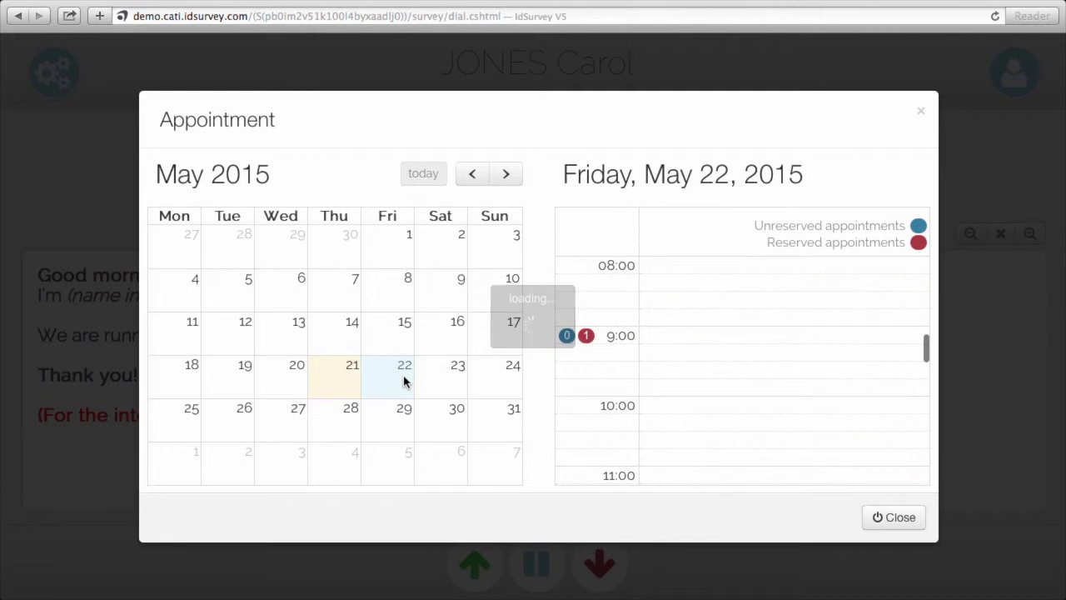
pyautogui.click(714, 409)
pyautogui.click(711, 296)
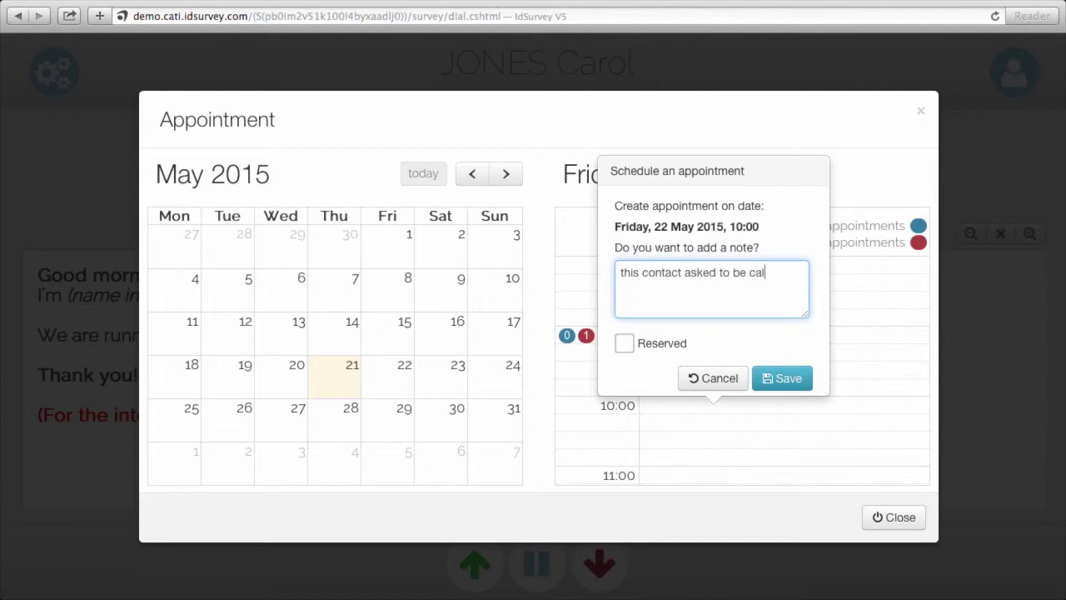
pyautogui.write('back')
pyautogui.click(626, 344)
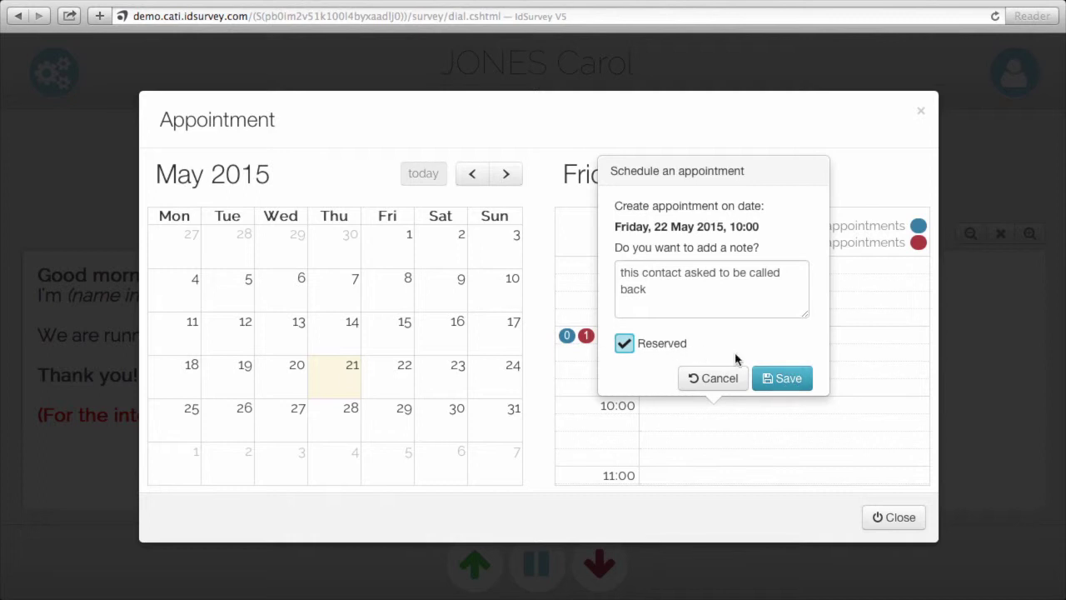
pyautogui.click(781, 380)
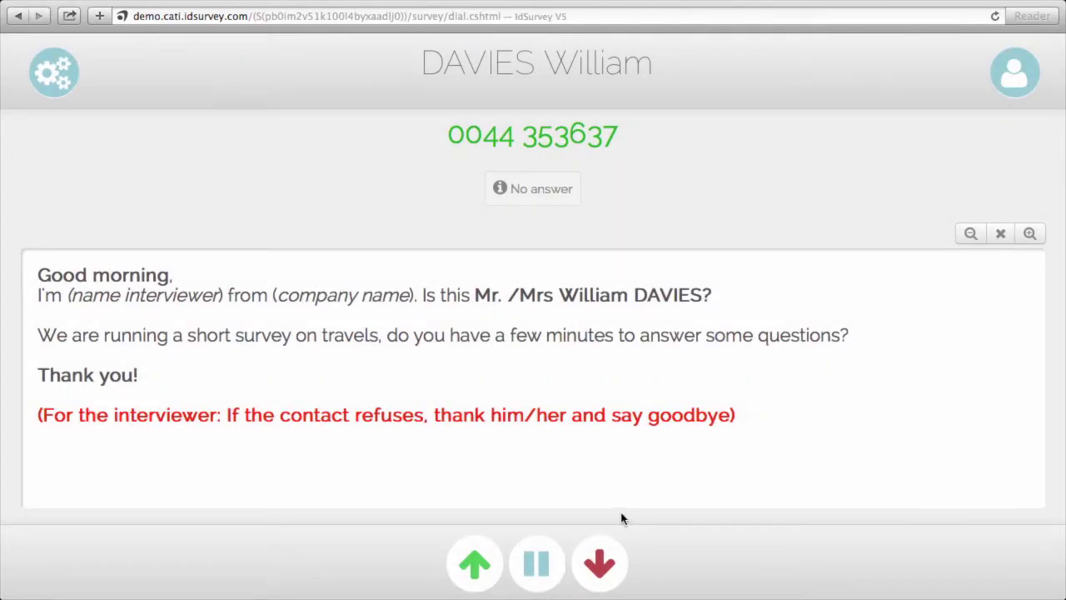
pyautogui.click(540, 561)
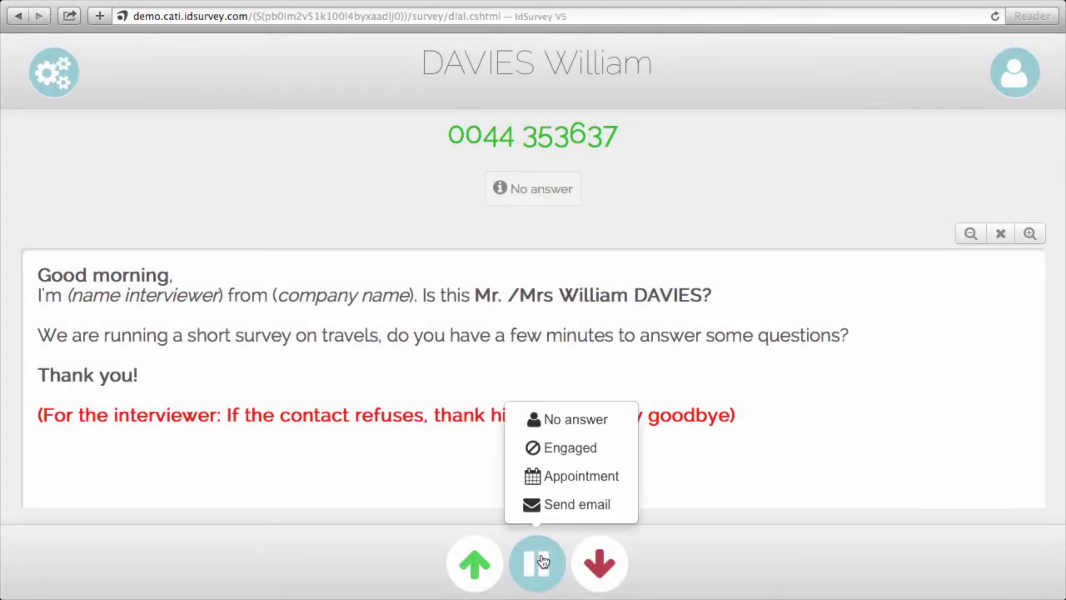
pyautogui.click(582, 510)
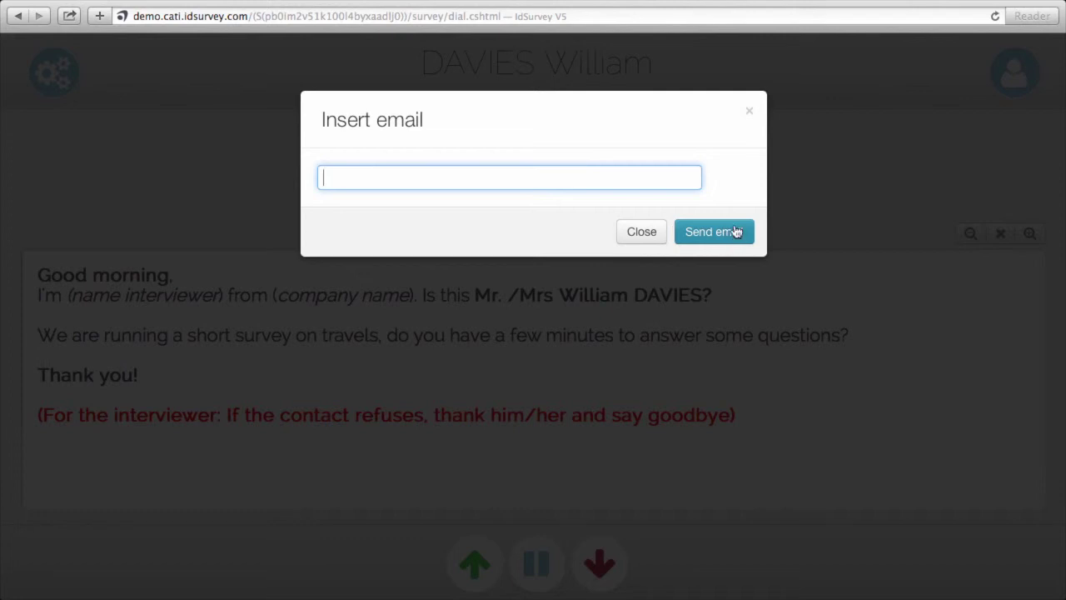
pyautogui.click(751, 115)
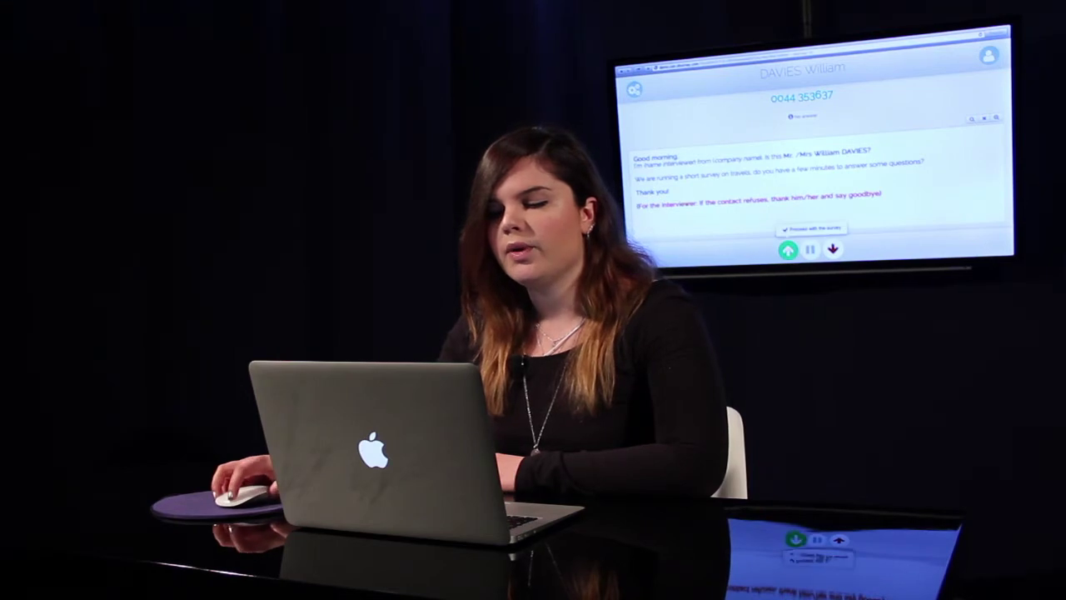
# Step: Proceed with the survey for this contact to reach the Gender question
pyautogui.click(788, 249)
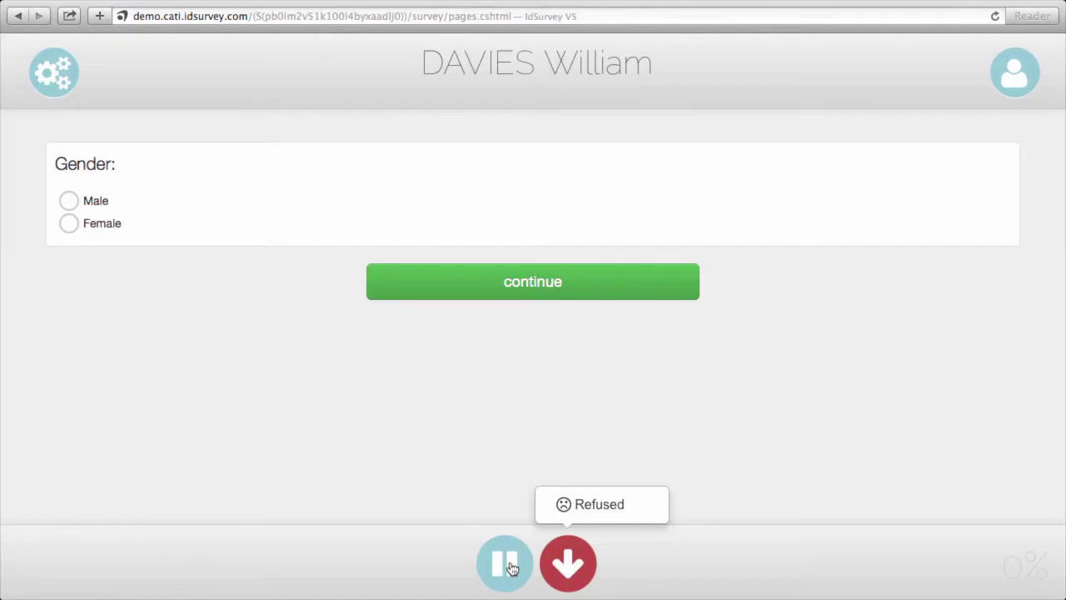
pyautogui.moveTo(508, 564)
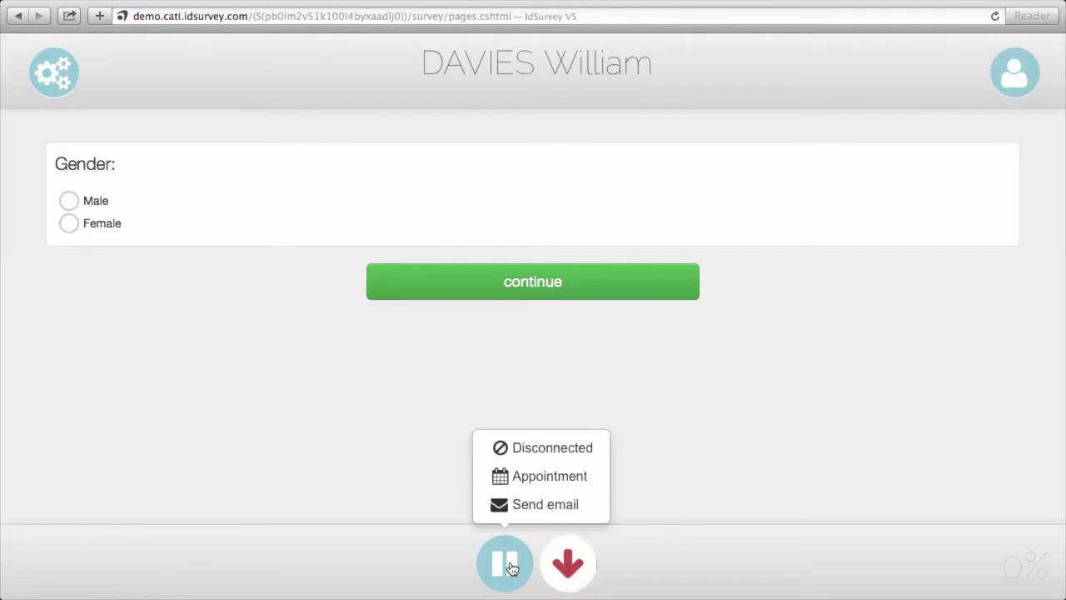
# Step: Mark the call as Disconnected, moving on to the next contact
pyautogui.click(583, 450)
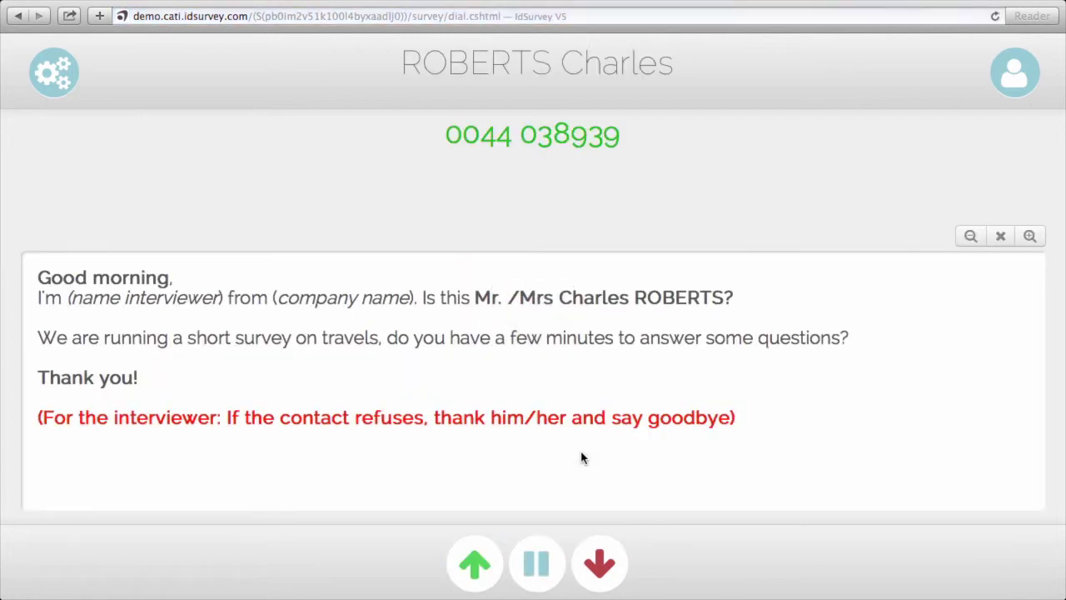
pyautogui.click(63, 78)
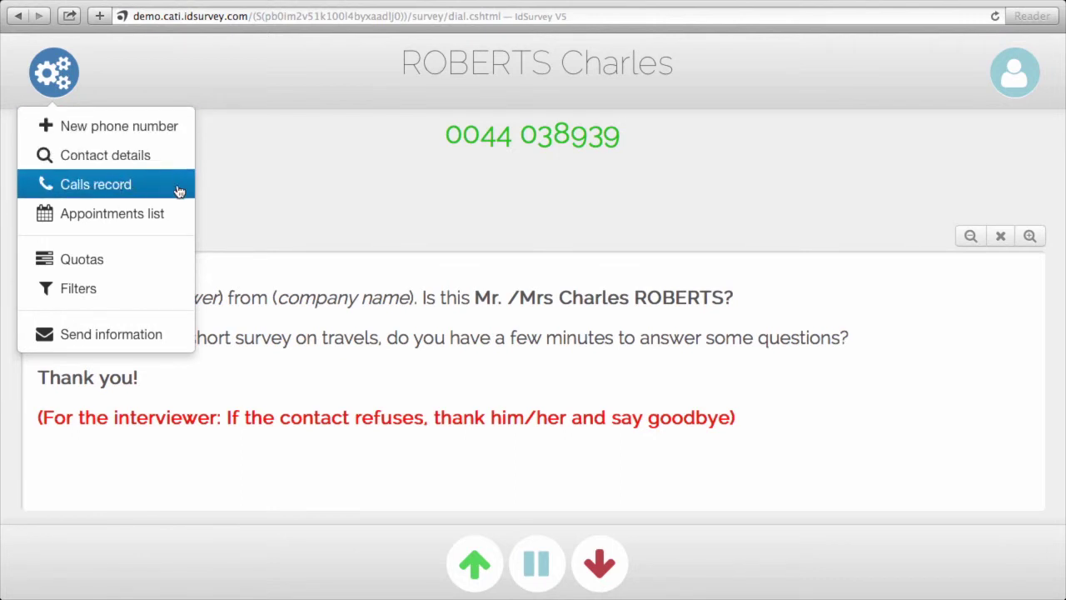
# Step: Review and close the appointments list, then open the Send information email form
pyautogui.click(182, 228)
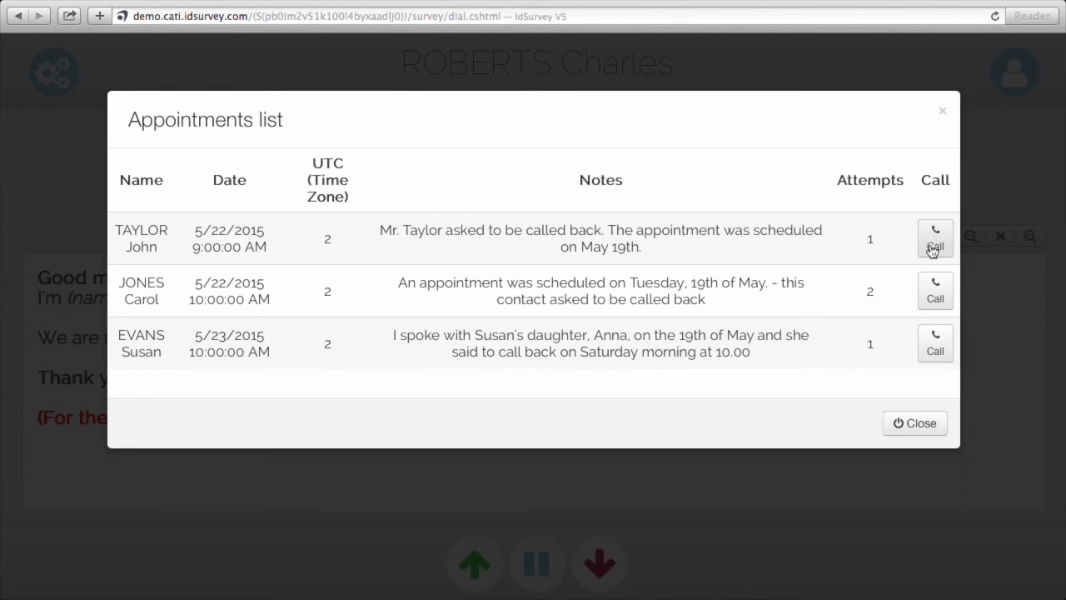
pyautogui.click(943, 112)
pyautogui.click(63, 87)
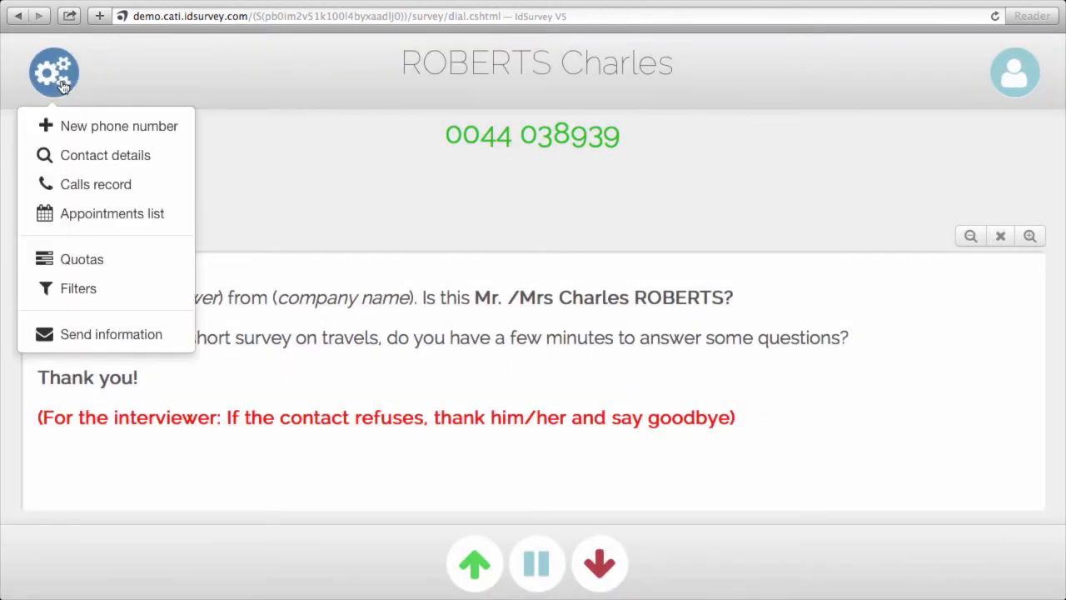
pyautogui.click(164, 342)
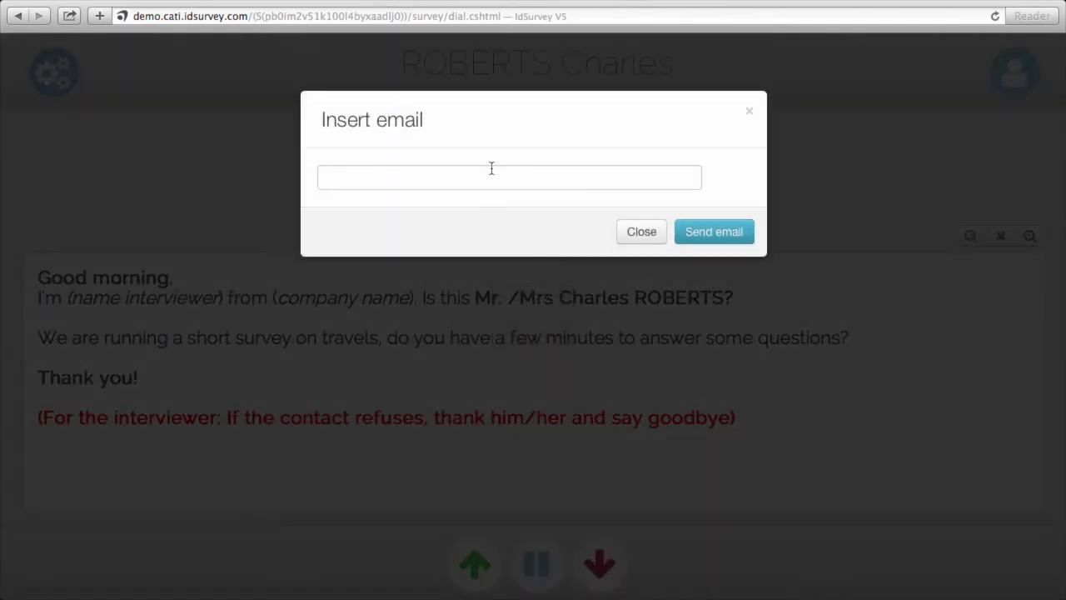